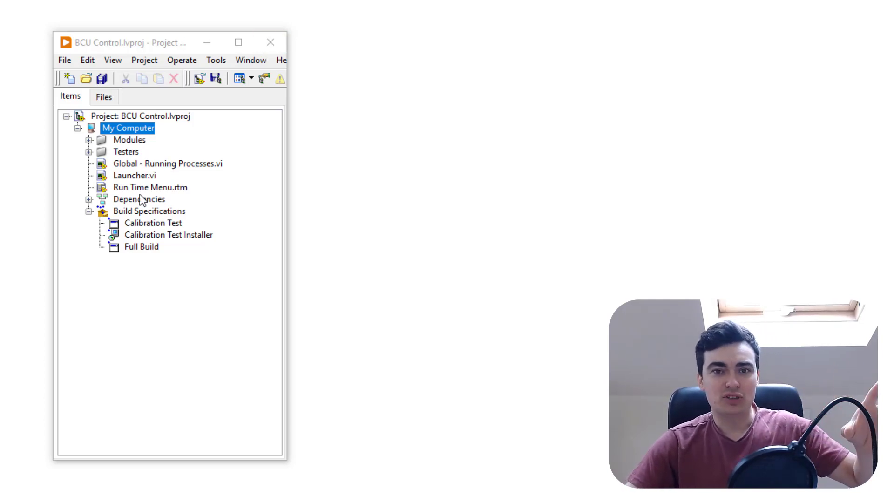
- Run Build on the Full Build specification from its context menu
right_click(144, 246)
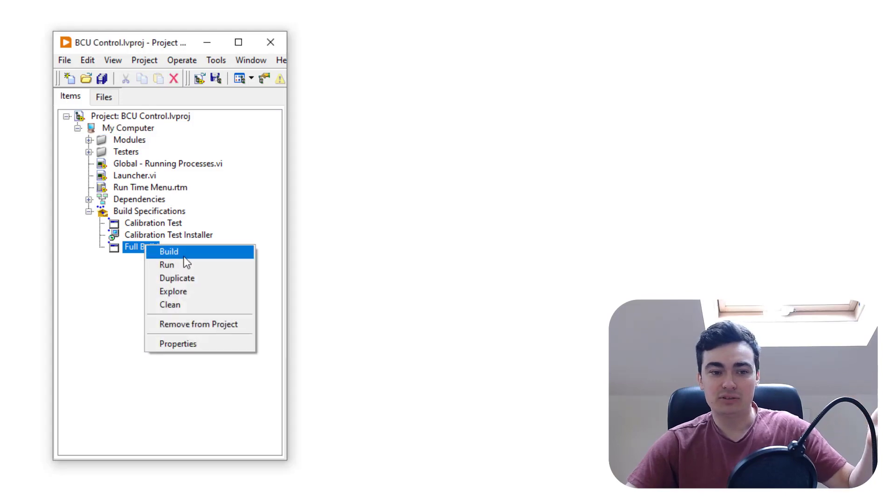
left_click(195, 252)
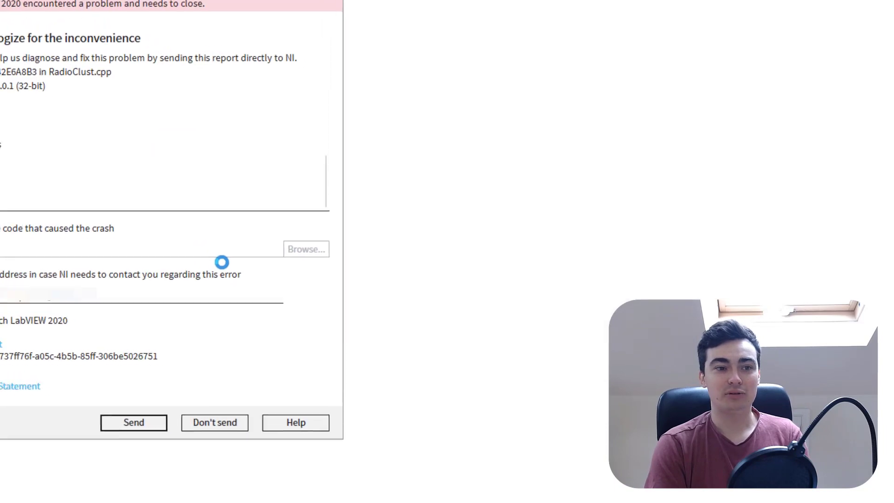
- Comment 'like, comment and subscribe!' on the crash report, enable relaunch, and send it to NI
left_click(282, 219)
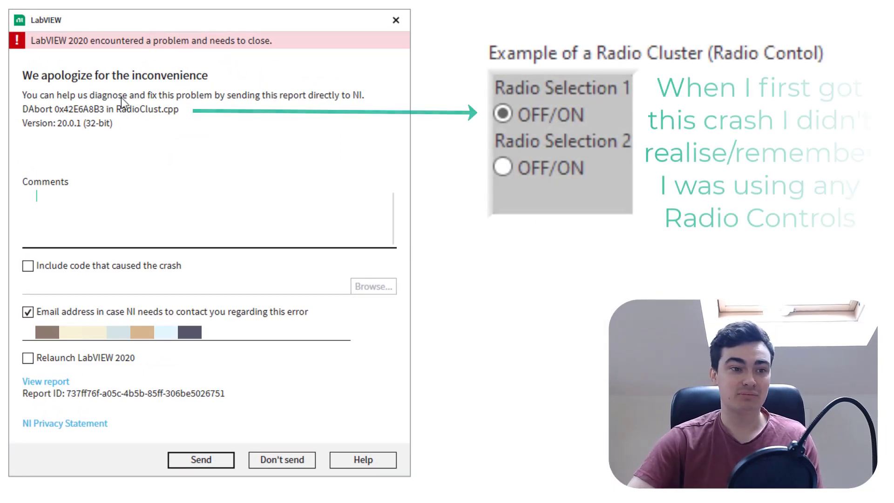
left_click(193, 114)
left_click_drag(193, 113, 8, 113)
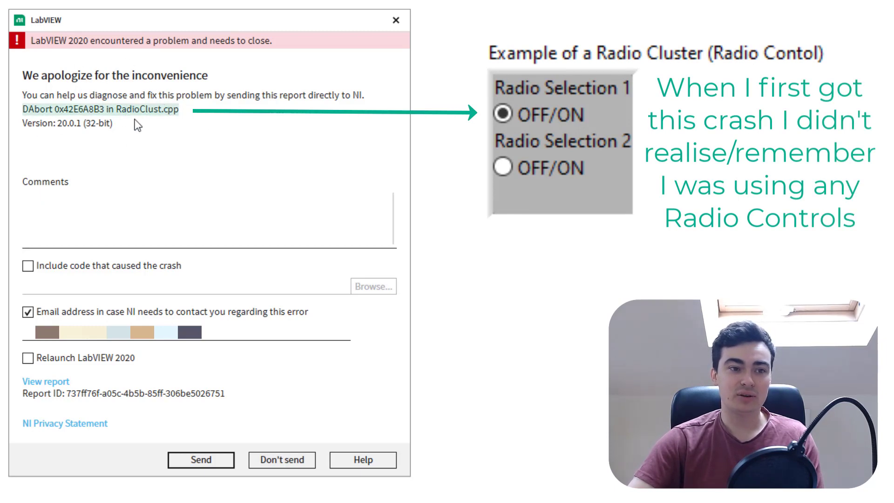
left_click(183, 194)
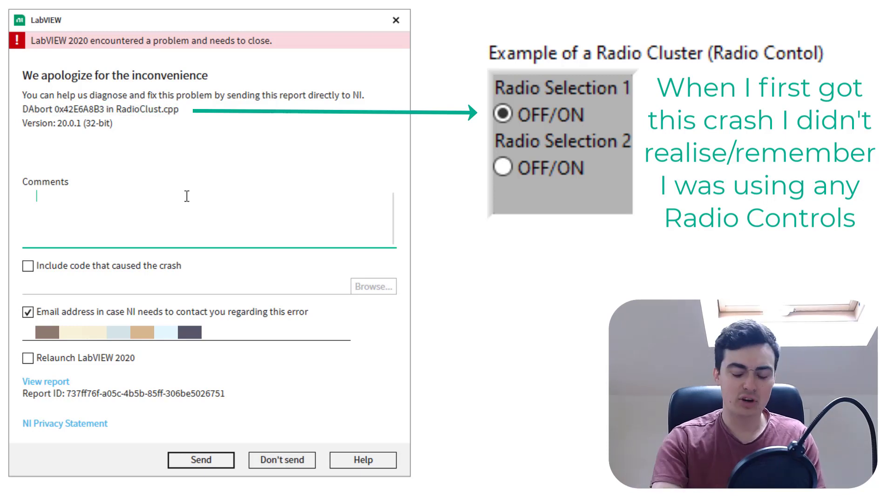
type("like, comment and subscribe!")
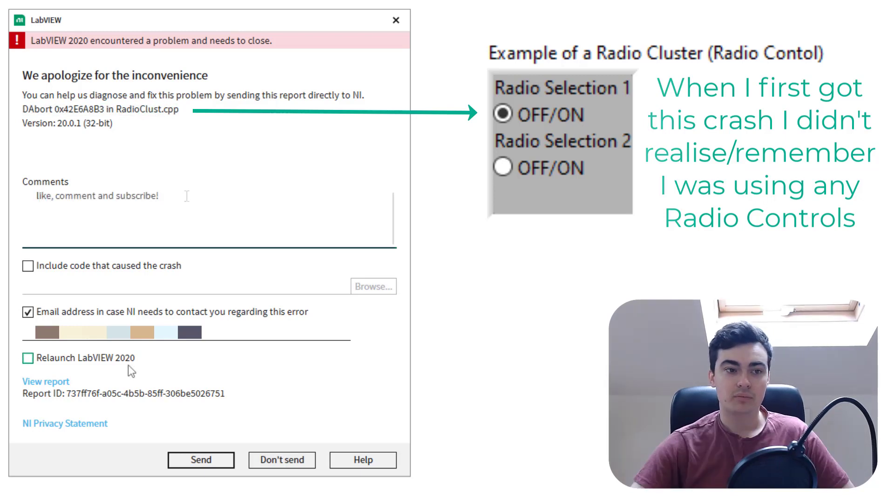
left_click(127, 364)
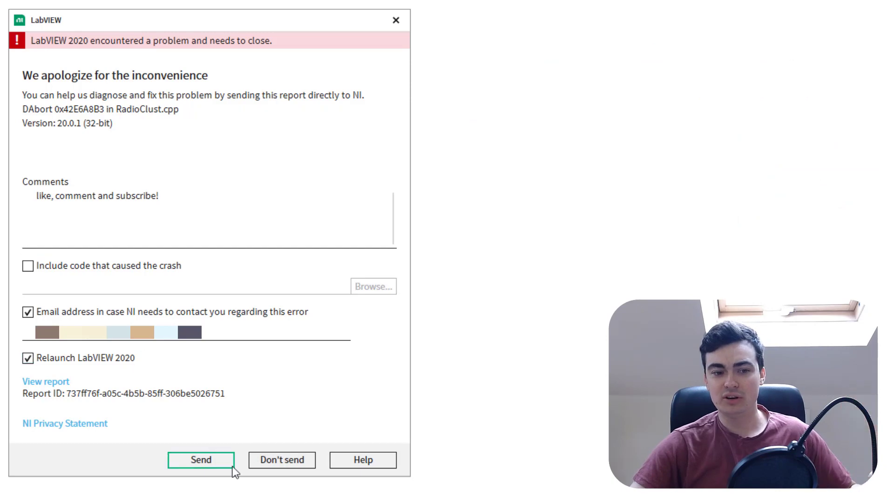
left_click(209, 458)
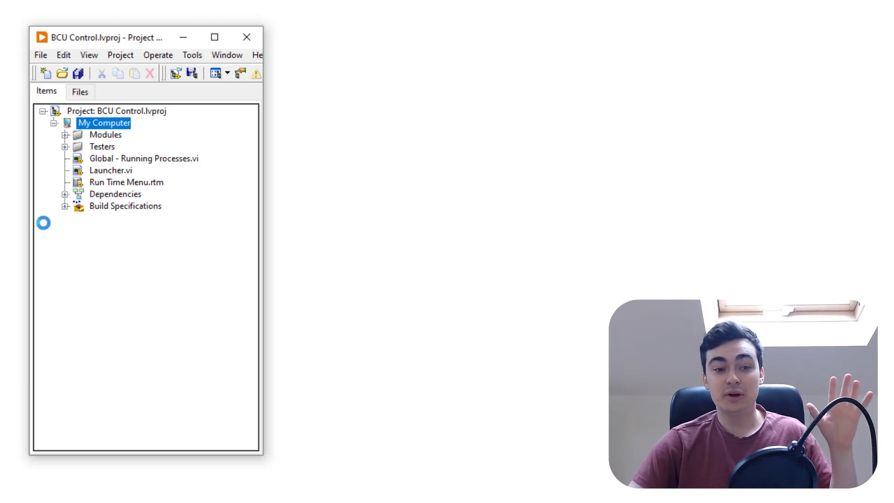
- Expand Build Specifications and select the Full Build specification in BCU Control.lvproj
left_click(66, 206)
left_click(112, 243)
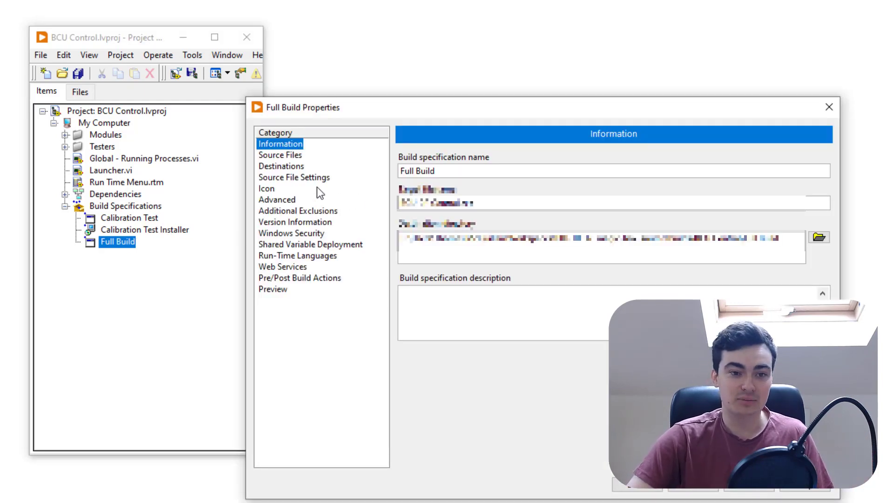
- Show the Additional Exclusions category to check that Disconnect type definitions is enabled
left_click(295, 211)
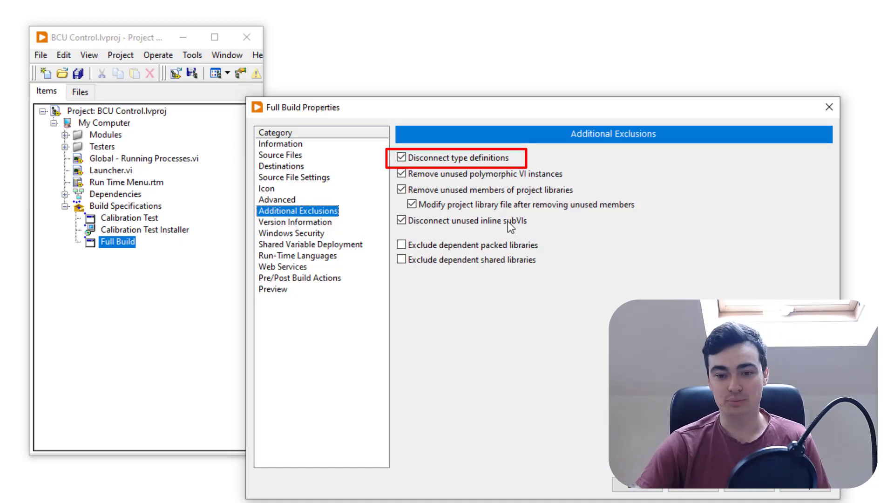
- Accept the Full Build properties with OK and build Full Build again
left_click(684, 486)
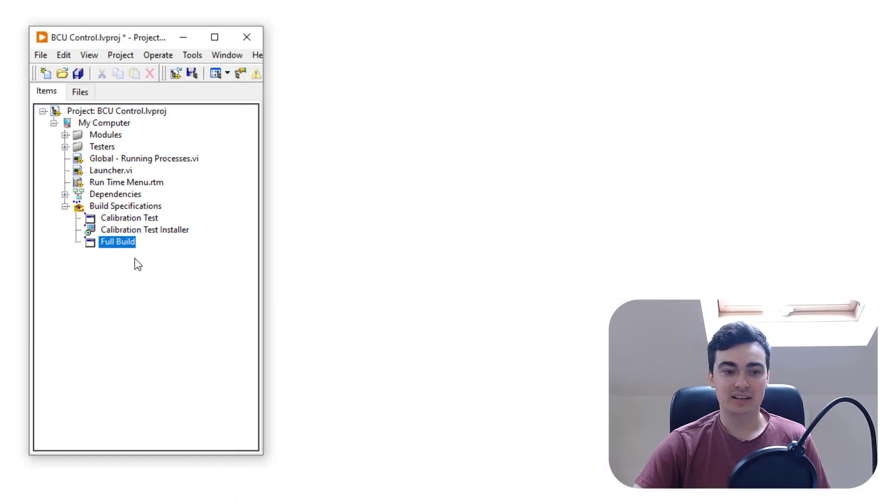
right_click(122, 242)
left_click(175, 249)
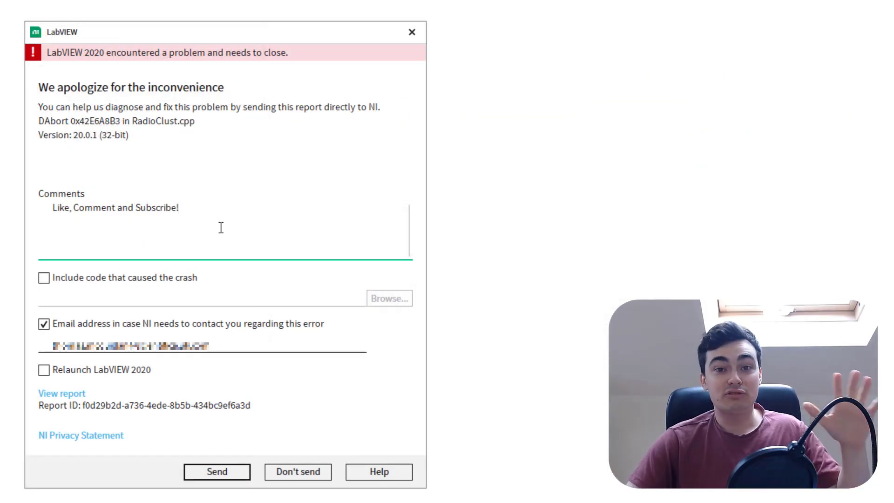
- Highlight the RadioClust.cpp error line, enable Relaunch LabVIEW 2020, and open the report folder
left_click_drag(194, 122, 40, 121)
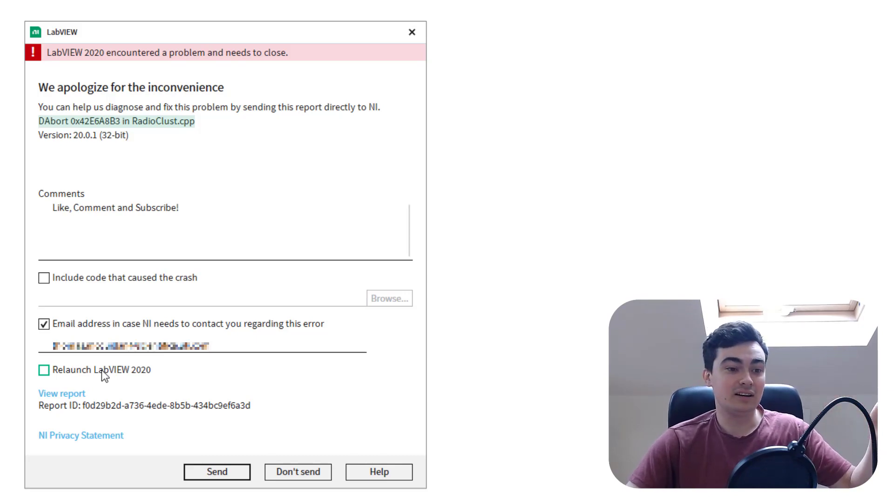
left_click(50, 372)
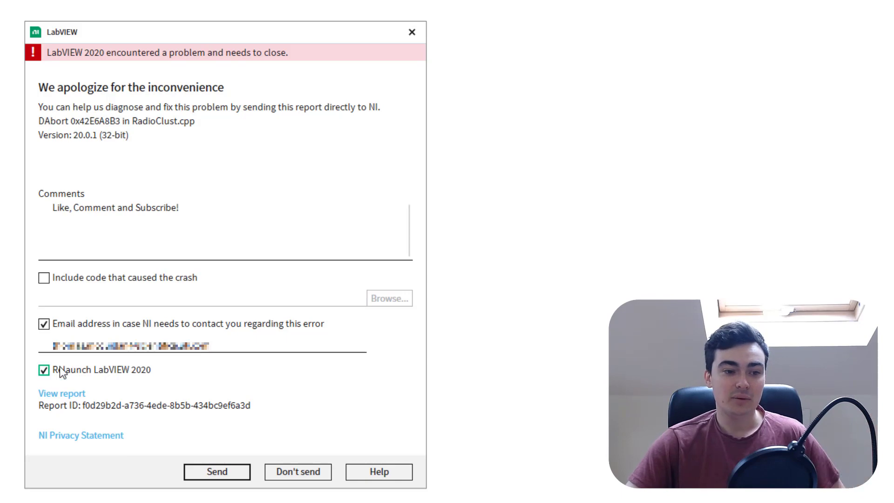
left_click(47, 370)
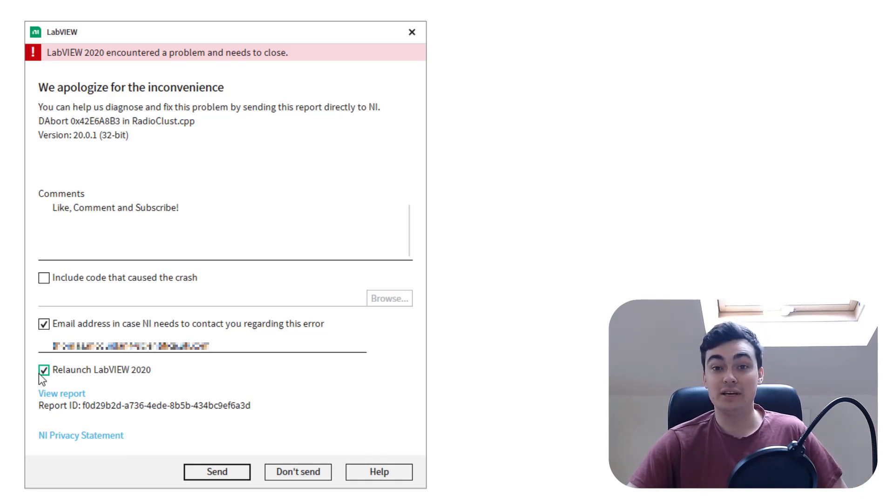
left_click(43, 371)
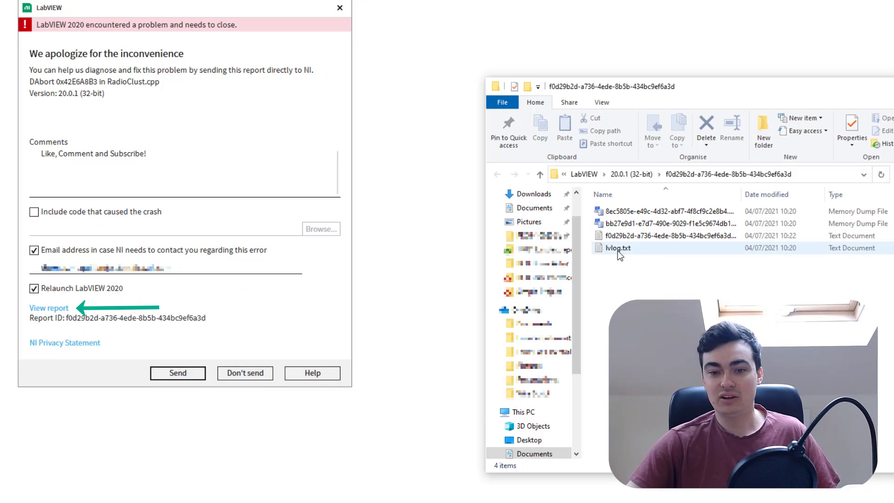
- Open lvlog.txt and scroll to the crash stack trace at the end of the log
double_click(629, 250)
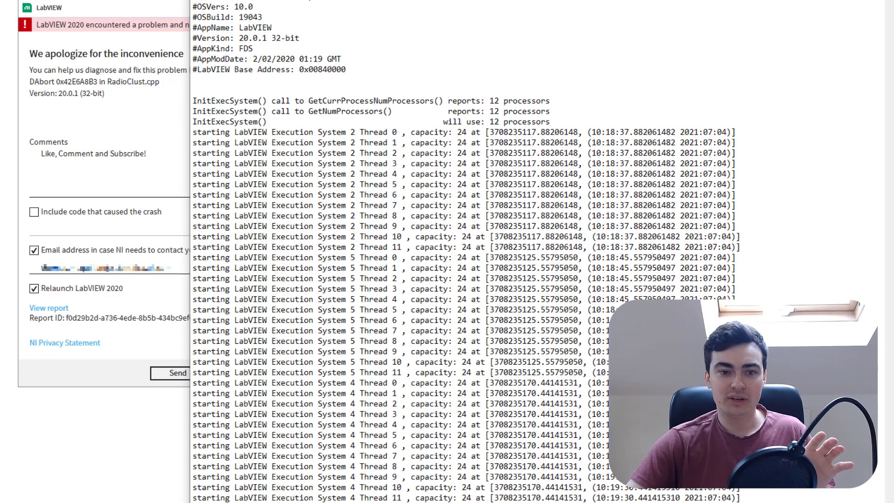
scroll(865, 104, "down", 20)
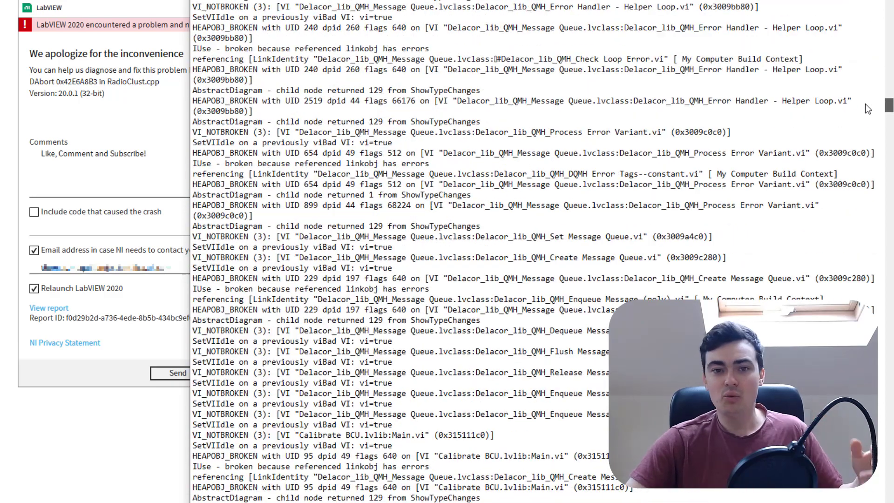
scroll(865, 104, "down", 20)
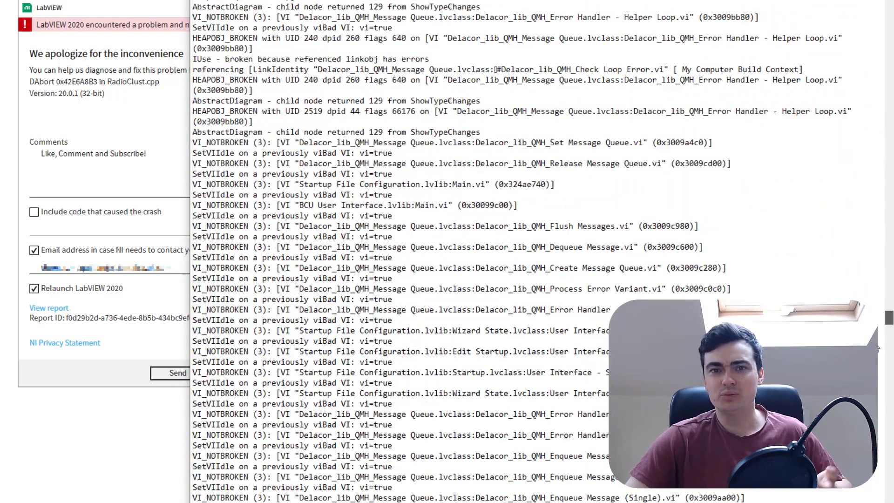
scroll(877, 349, "down", 20)
scroll(574, 209, "down", 20)
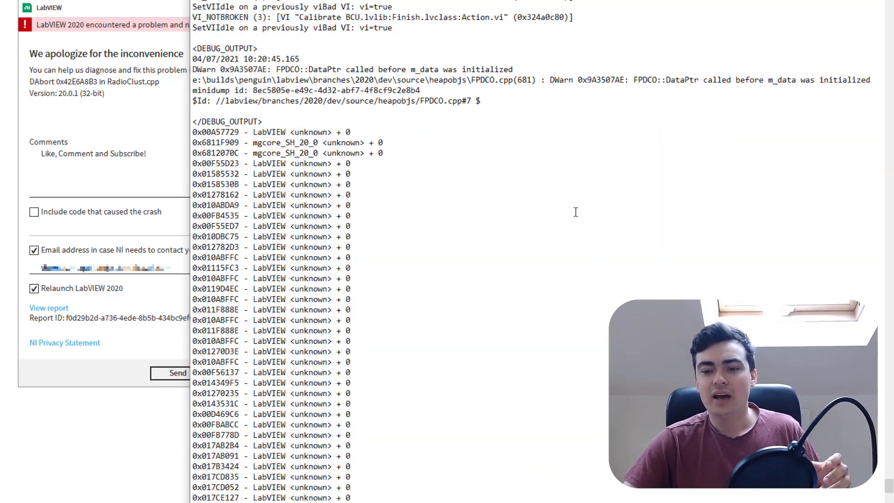
scroll(396, 276, "down", 1)
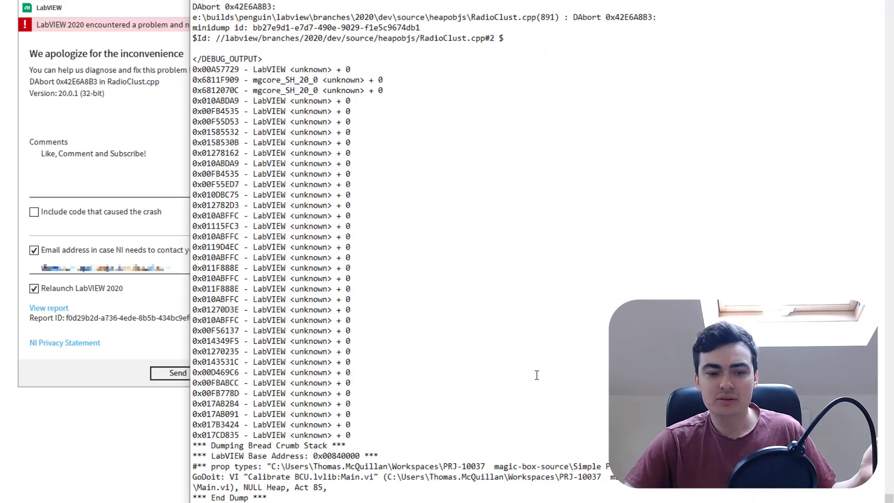
left_click_drag(271, 466, 374, 476)
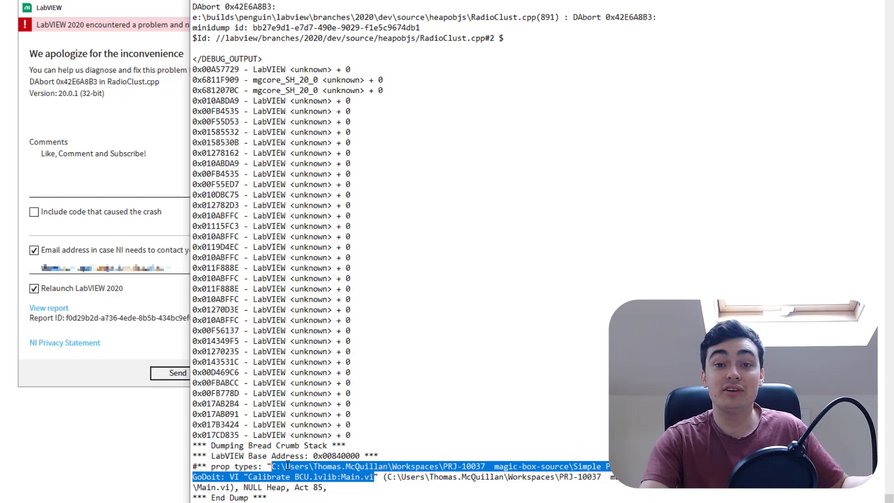
left_click(276, 476)
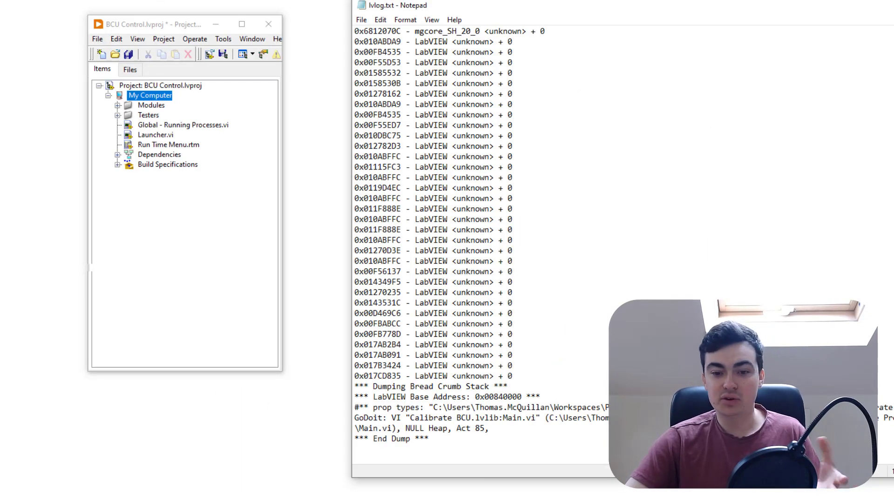
- Close the crash log and open Main.vi from Modules > Calibrate BCU.lvlib
left_click_drag(429, 422, 520, 421)
left_click(520, 420)
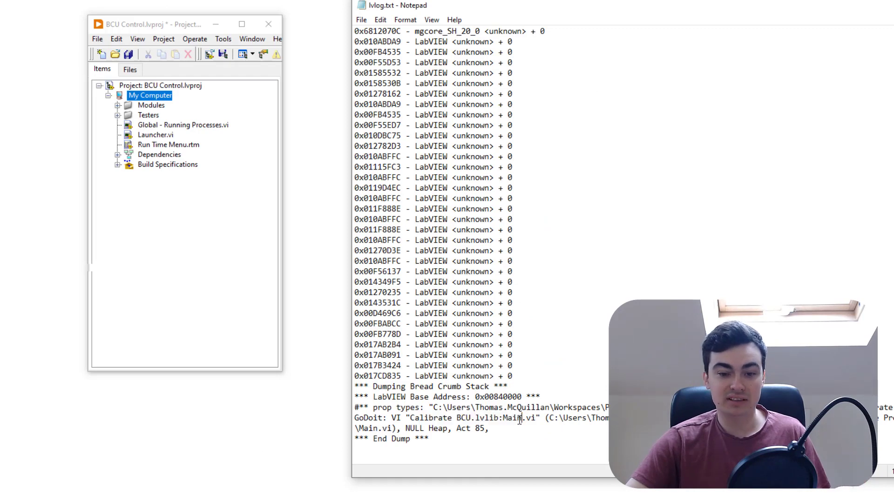
key("alt+F4")
double_click(129, 107)
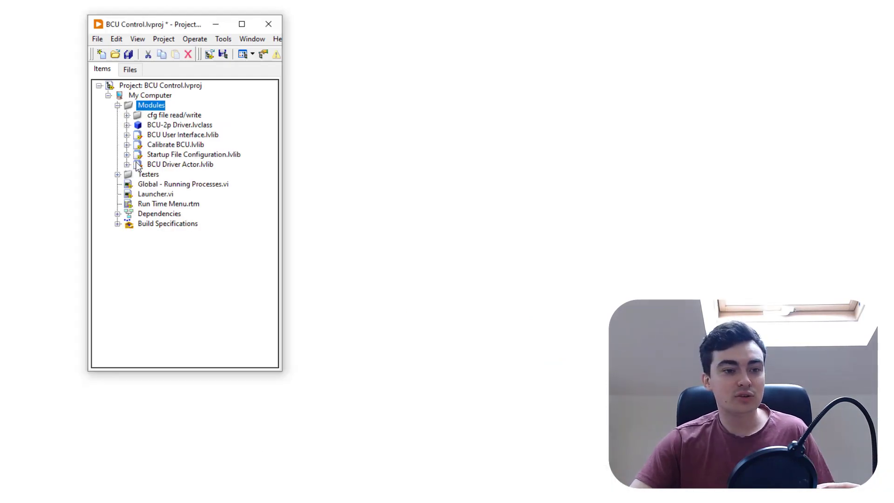
left_click(127, 144)
double_click(167, 204)
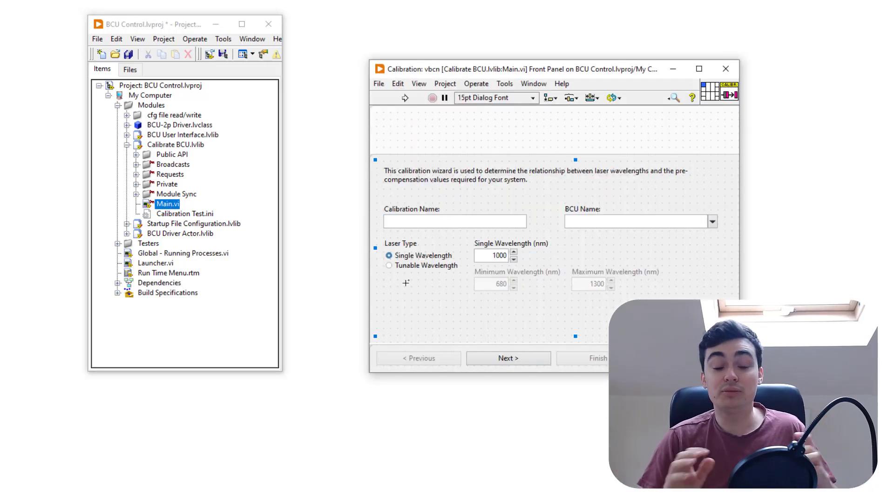
- Select the whole Laser Type radio control and bring up its context menu
left_click(402, 272)
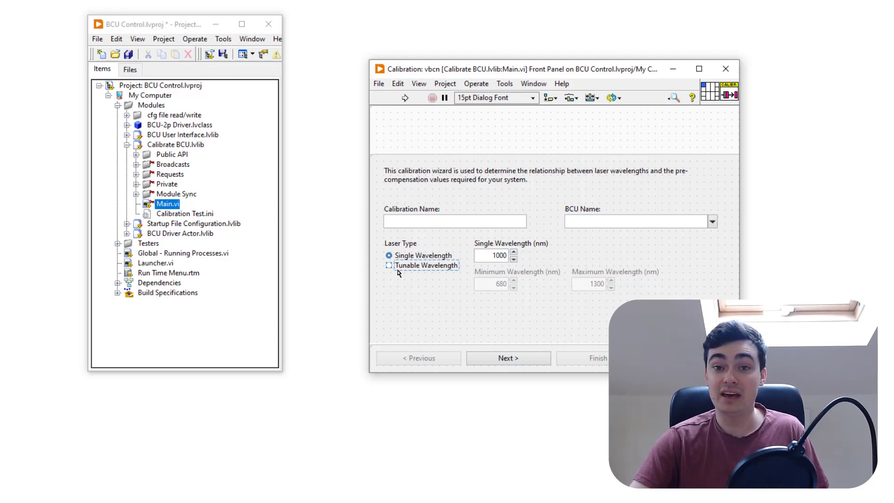
left_click(394, 272)
left_click(395, 271)
left_click(396, 275)
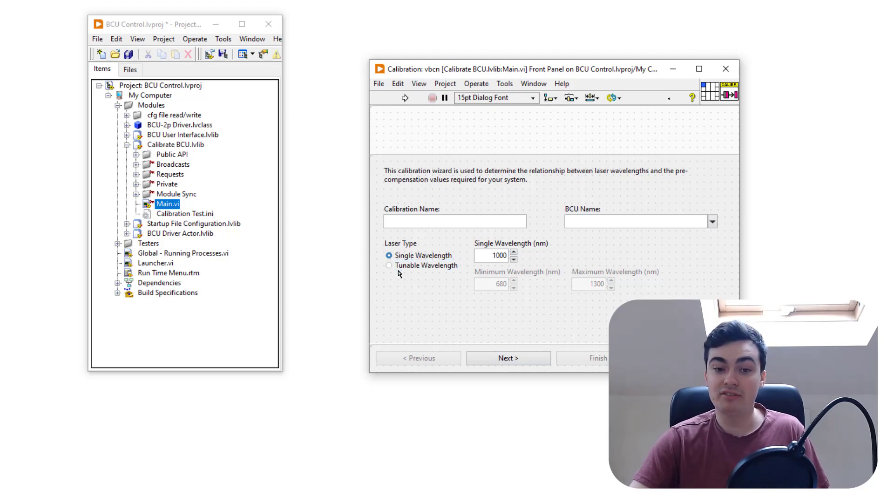
left_click(398, 272)
left_click(394, 273)
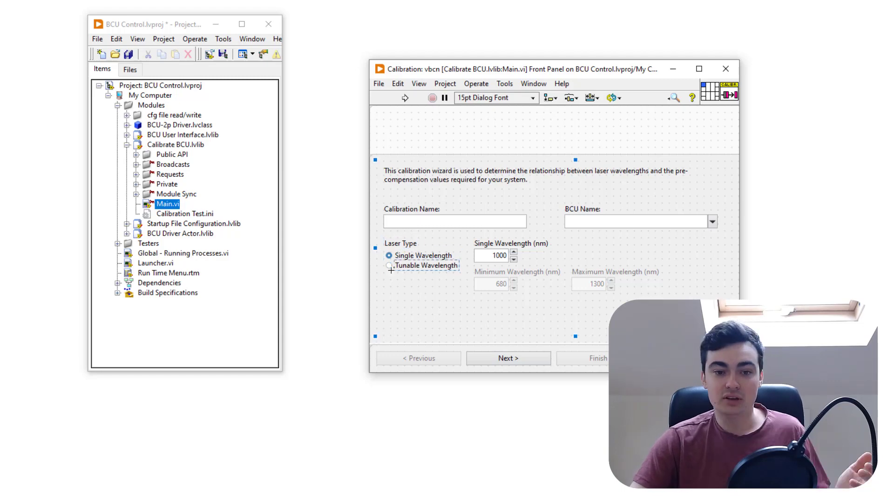
left_click(391, 274)
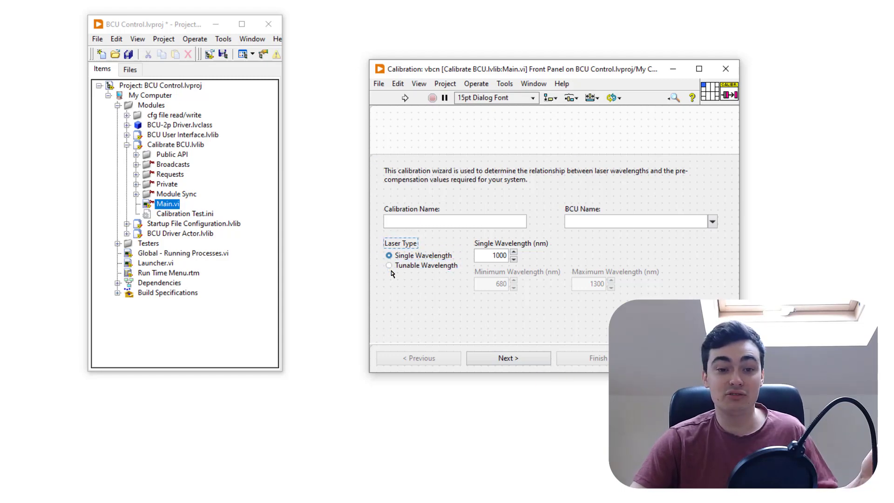
right_click(391, 271)
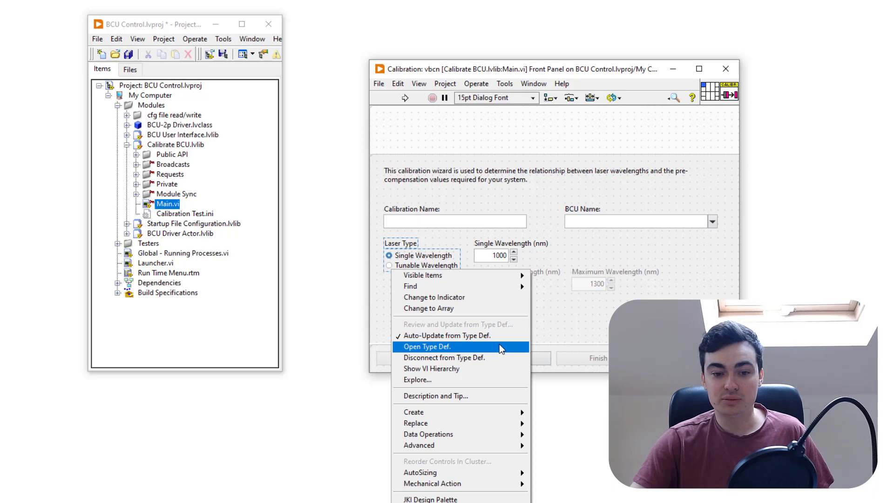
- Disconnect Laser Type from Laser Type.ctl, confirm, save with Ctrl+S, and close the front panel
left_click(505, 359)
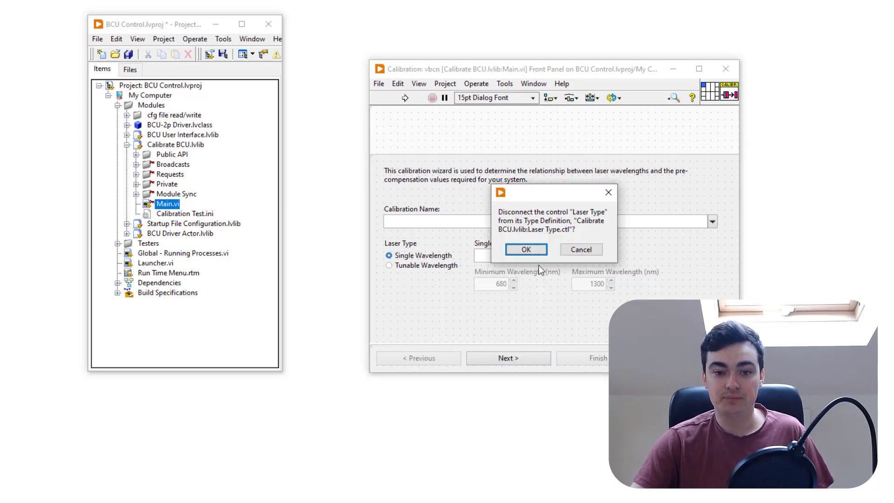
left_click(514, 249)
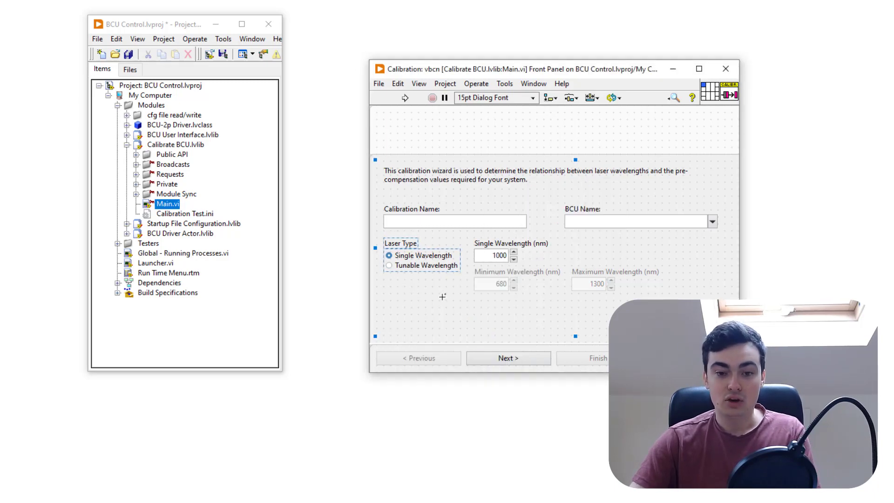
key("ctrl+s")
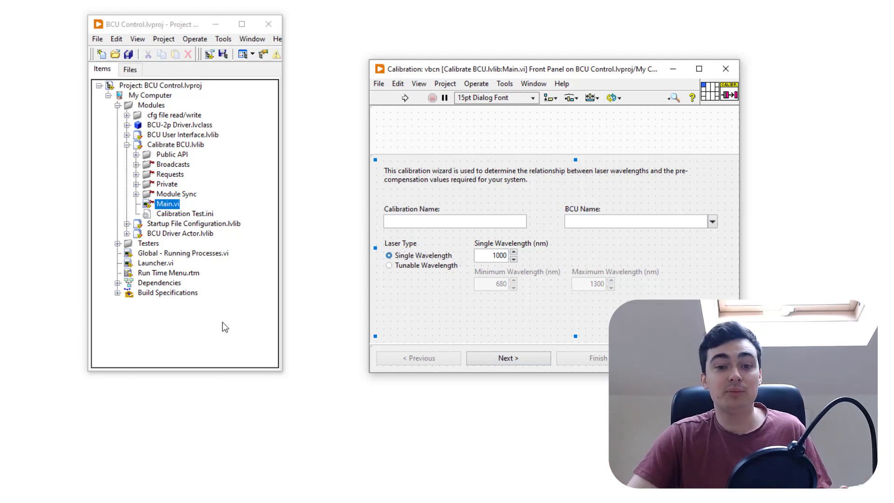
left_click(572, 138)
left_click(729, 75)
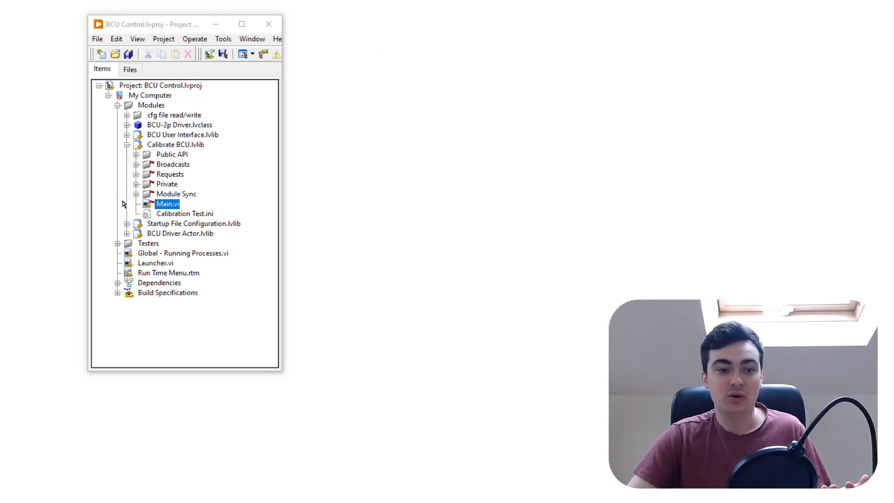
- Expand Build Specifications and build the Full Build specification a third time
left_click(117, 293)
left_click(150, 321)
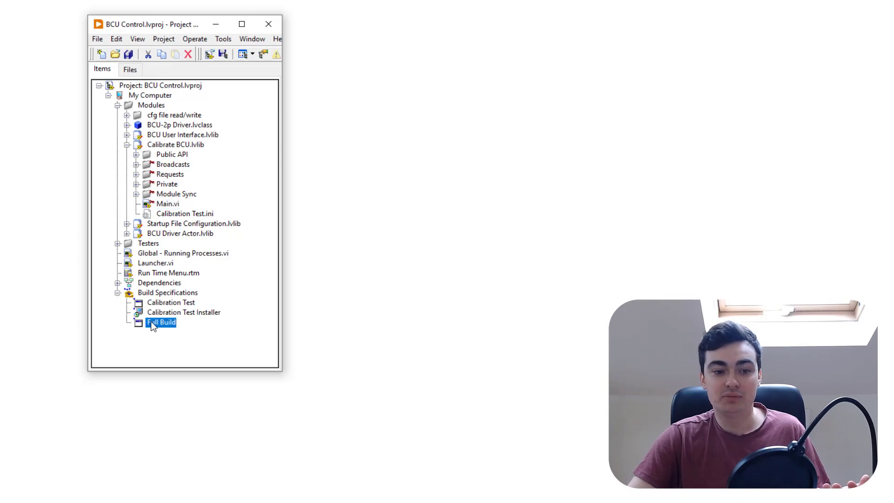
right_click(151, 321)
left_click(213, 327)
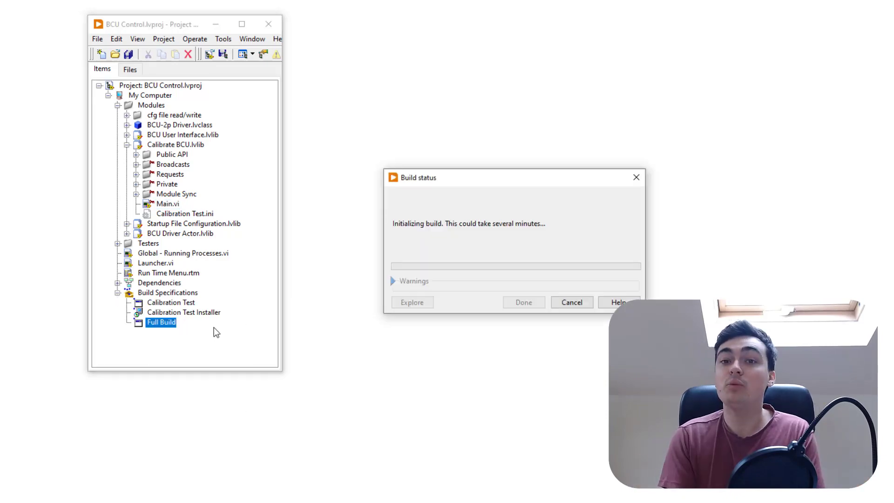